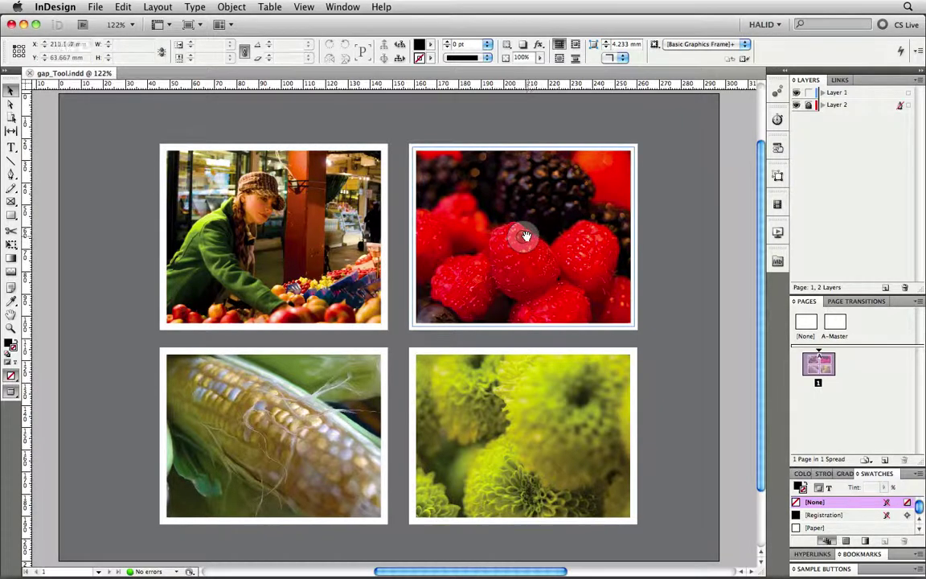
# Reposition the berry, market, corn and flower photos inside their frames, keeping the frames in place
pyautogui.moveTo(524, 236); pyautogui.dragTo(534, 200)
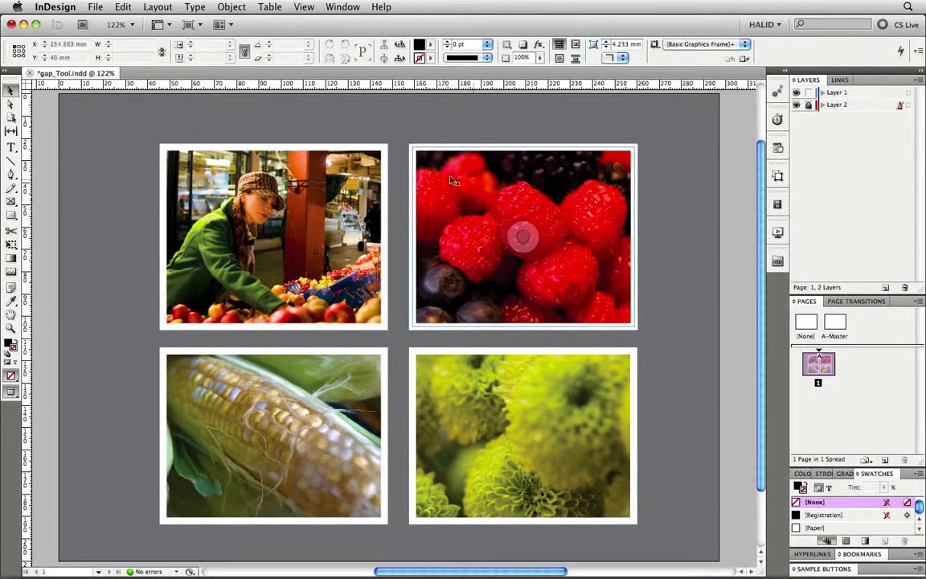
pyautogui.click(321, 165)
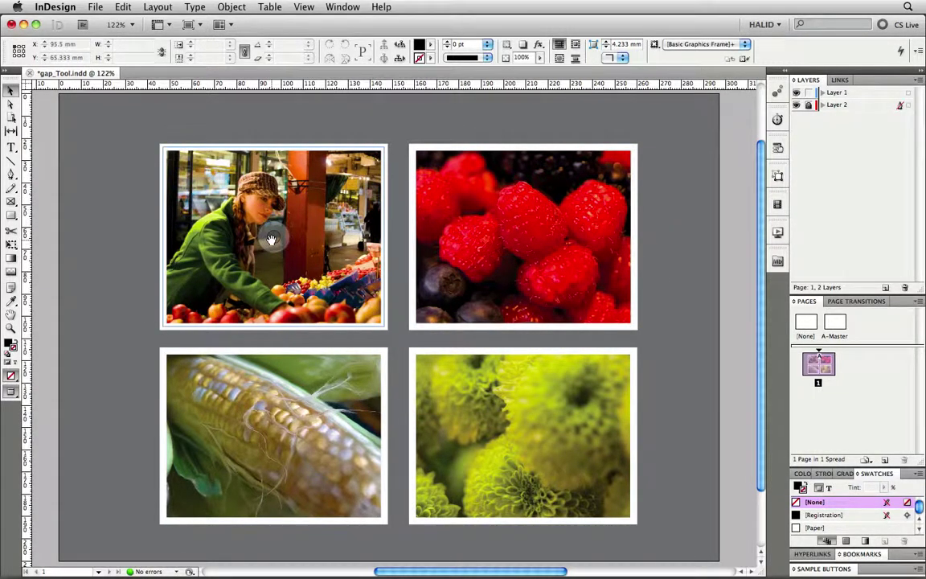
pyautogui.moveTo(272, 236)
pyautogui.mouseDown()
pyautogui.moveTo(274, 183)
pyautogui.moveTo(275, 226)
pyautogui.mouseUp()
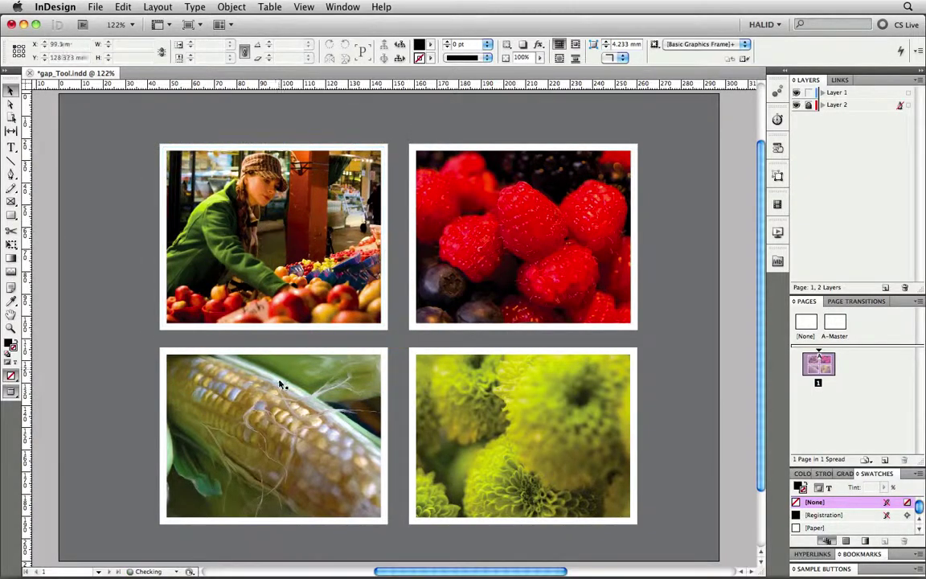
pyautogui.click(249, 386)
pyautogui.moveTo(275, 435); pyautogui.dragTo(283, 395)
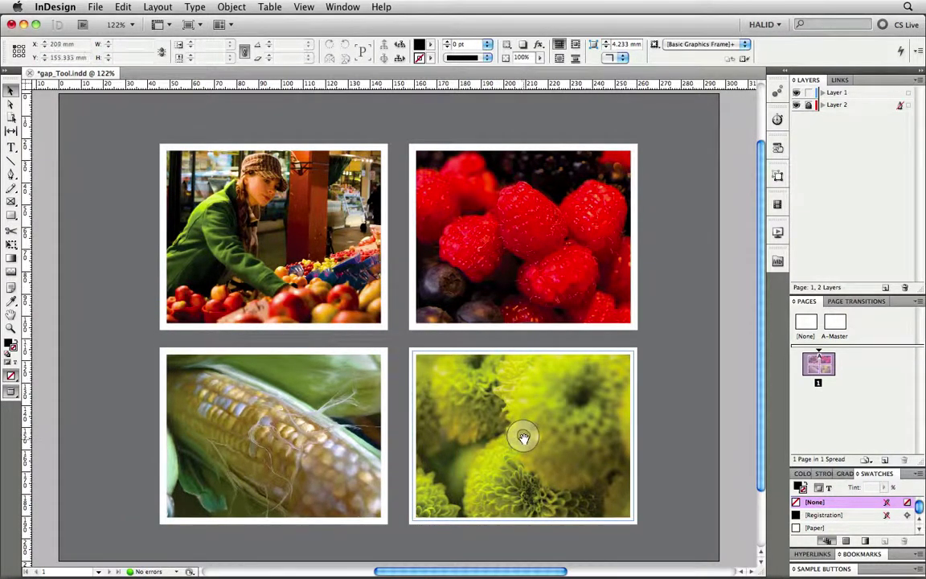
pyautogui.moveTo(523, 436); pyautogui.dragTo(524, 434)
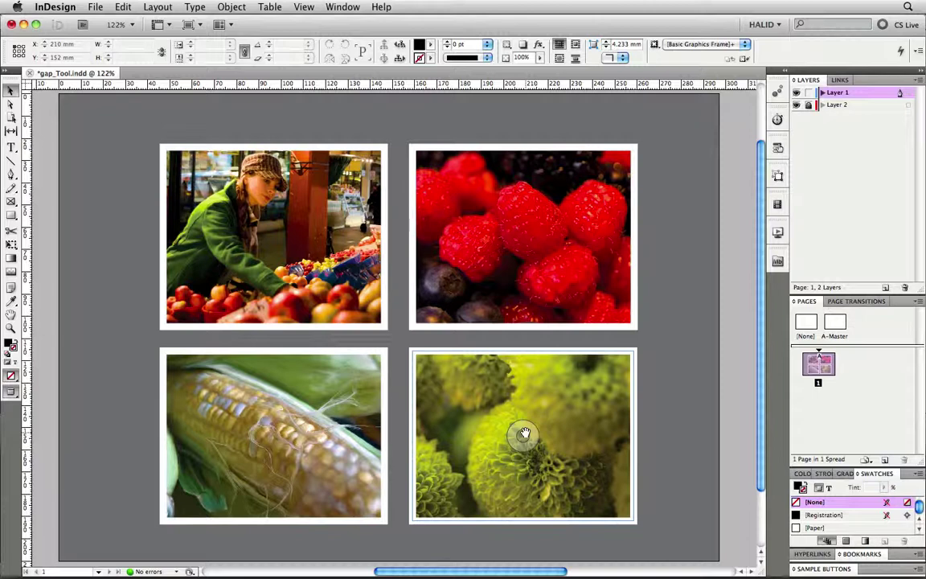
# Scale the flower photo down to about 41.2% inside its frame, and select the frame itself
pyautogui.click(524, 433)
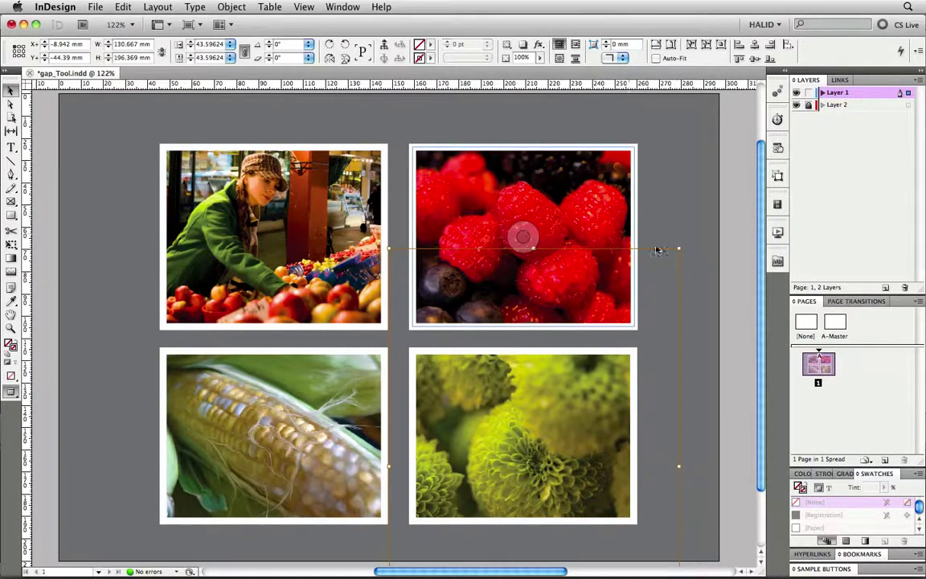
pyautogui.moveTo(679, 248); pyautogui.dragTo(656, 276)
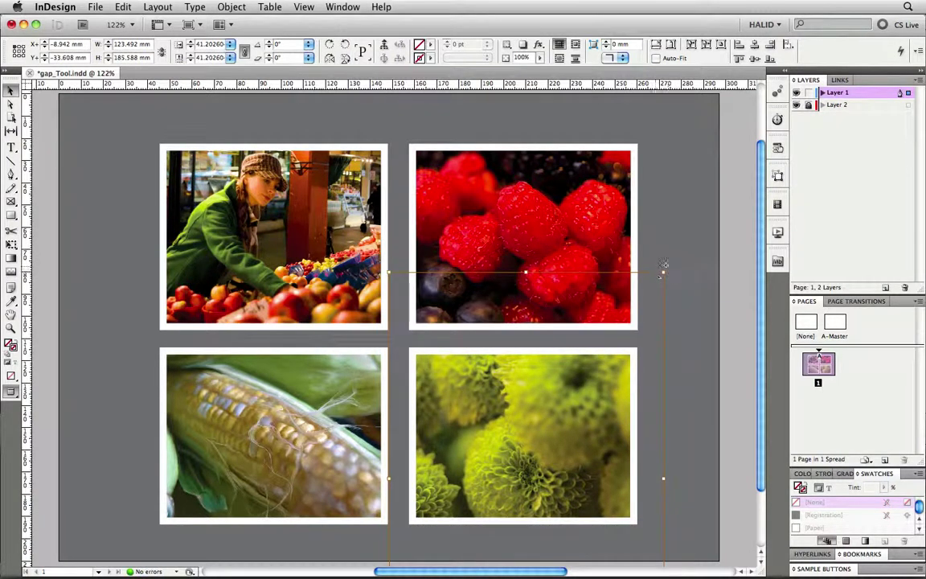
pyautogui.click(569, 407)
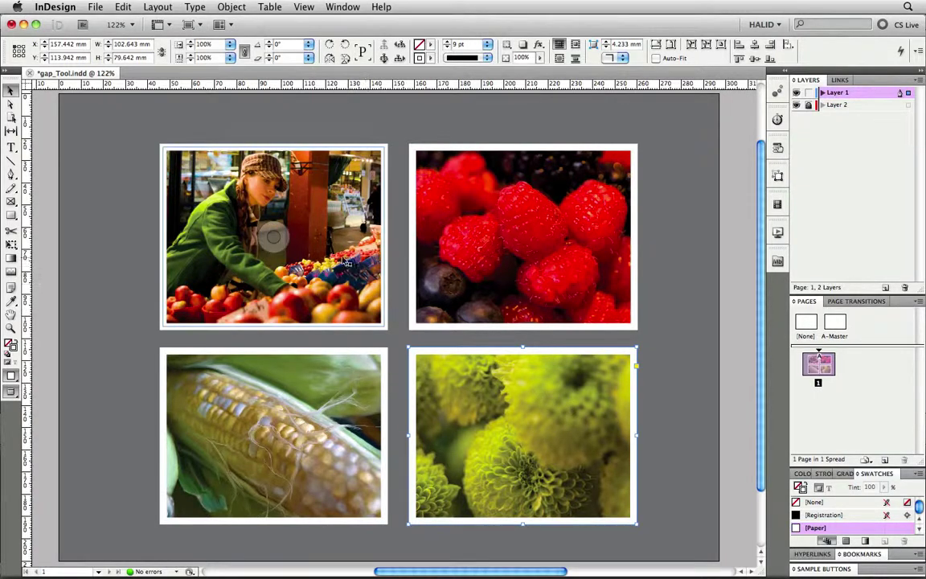
# Try rotating the market photo's frame by 6° from its corner, and undo the rotation
pyautogui.click(349, 173)
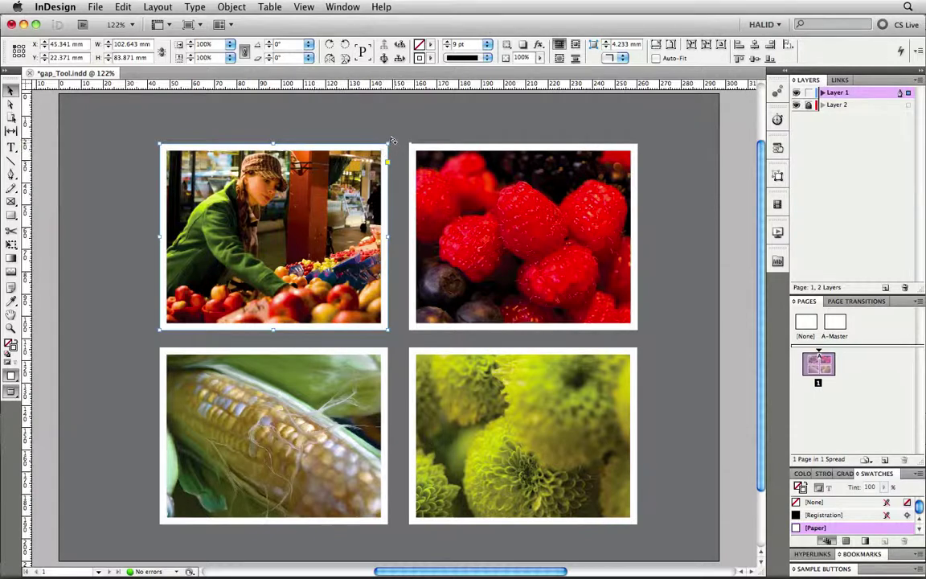
pyautogui.moveTo(393, 139)
pyautogui.mouseDown()
pyautogui.moveTo(403, 169)
pyautogui.moveTo(383, 132)
pyautogui.mouseUp()
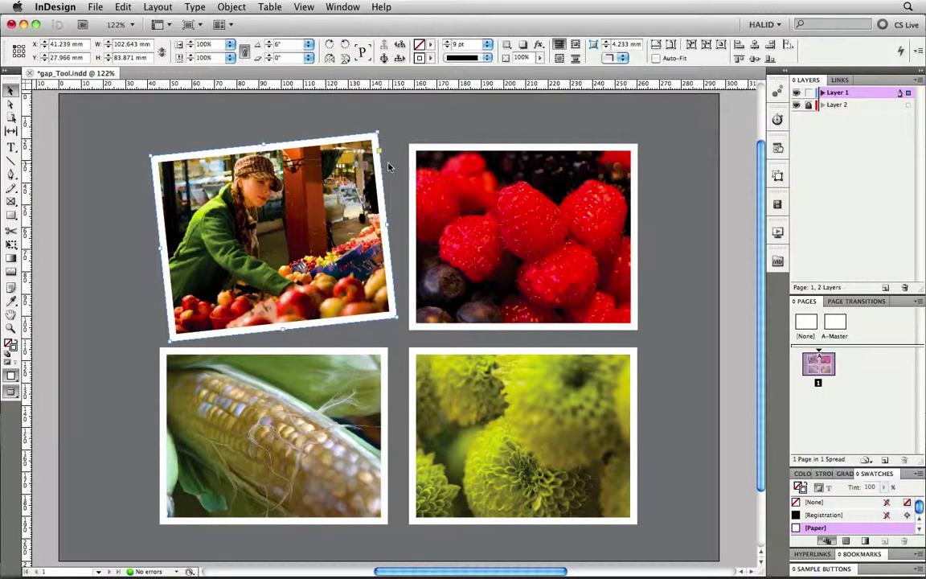
pyautogui.press('super+z')
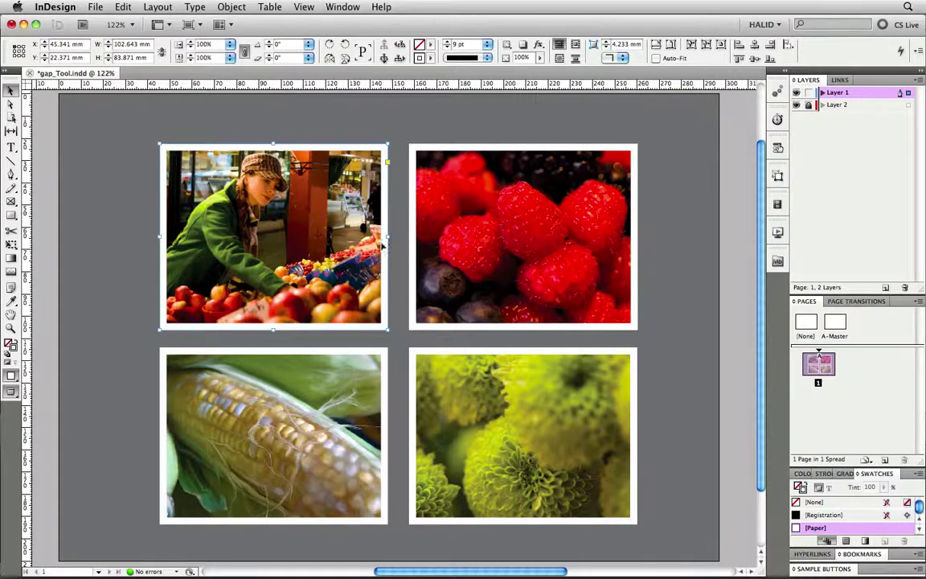
# Try scaling all four photo frames together to about 208.8 by 166.2 mm, and undo the scaling
pyautogui.keyDown('shift'); pyautogui.click(247, 392); pyautogui.keyUp('shift')
pyautogui.keyDown('shift'); pyautogui.click(523, 435); pyautogui.keyUp('shift')
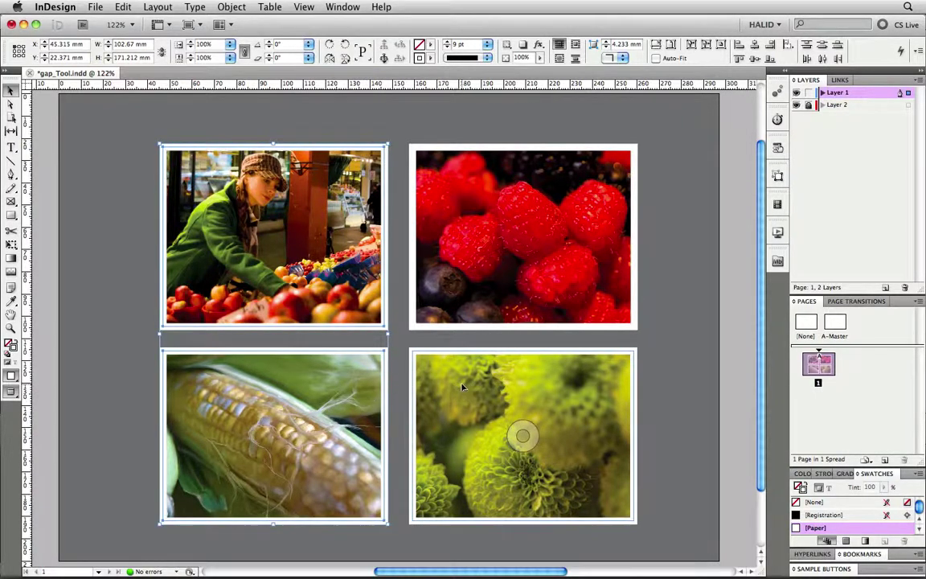
pyautogui.keyDown('shift'); pyautogui.click(522, 231); pyautogui.keyUp('shift')
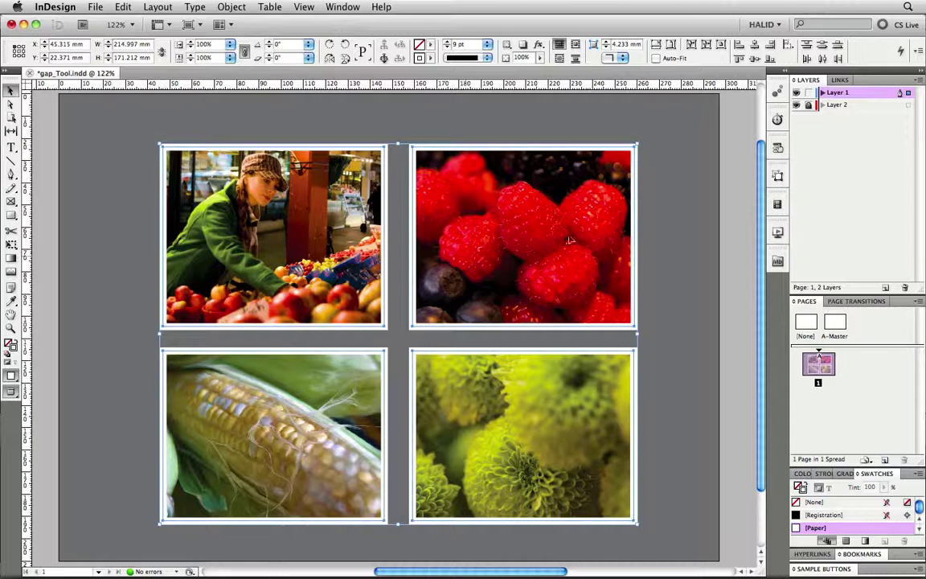
pyautogui.moveTo(638, 142); pyautogui.dragTo(538, 223)
pyautogui.moveTo(507, 266); pyautogui.dragTo(623, 159)
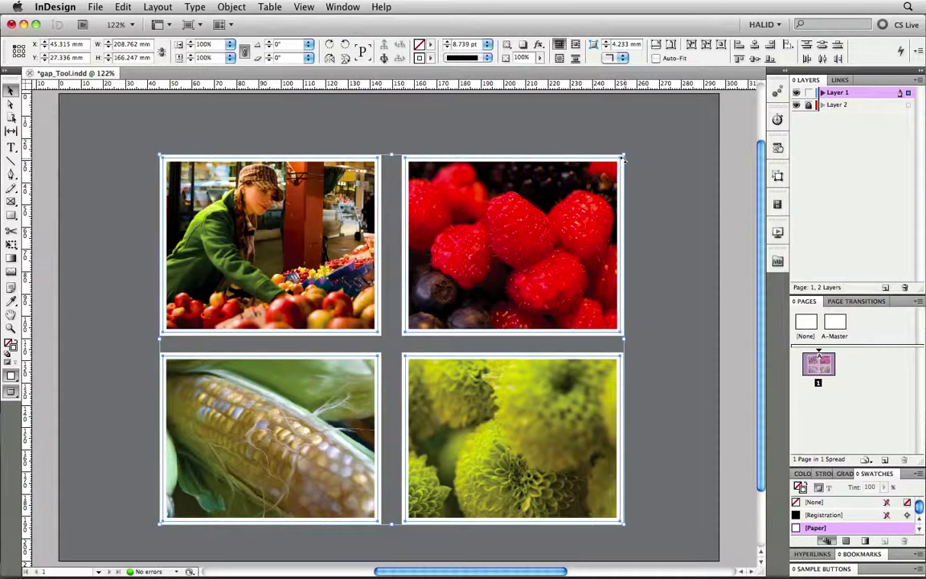
pyautogui.press('super+z')
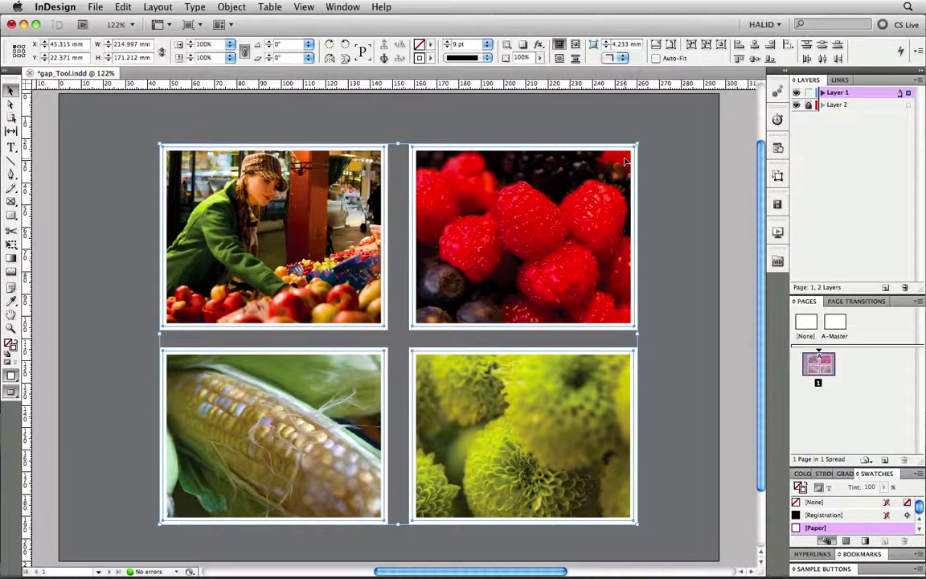
# Select only the market photo's frame, try resizing it from its upper-right corner without Auto-Fit, and undo the resize
pyautogui.click(523, 235)
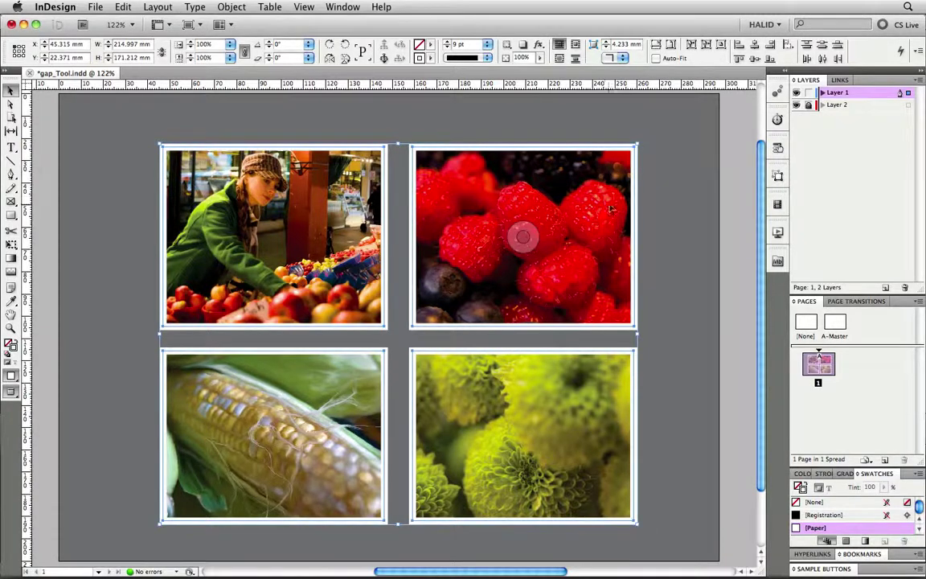
pyautogui.click(724, 196)
pyautogui.click(524, 234)
pyautogui.click(341, 209)
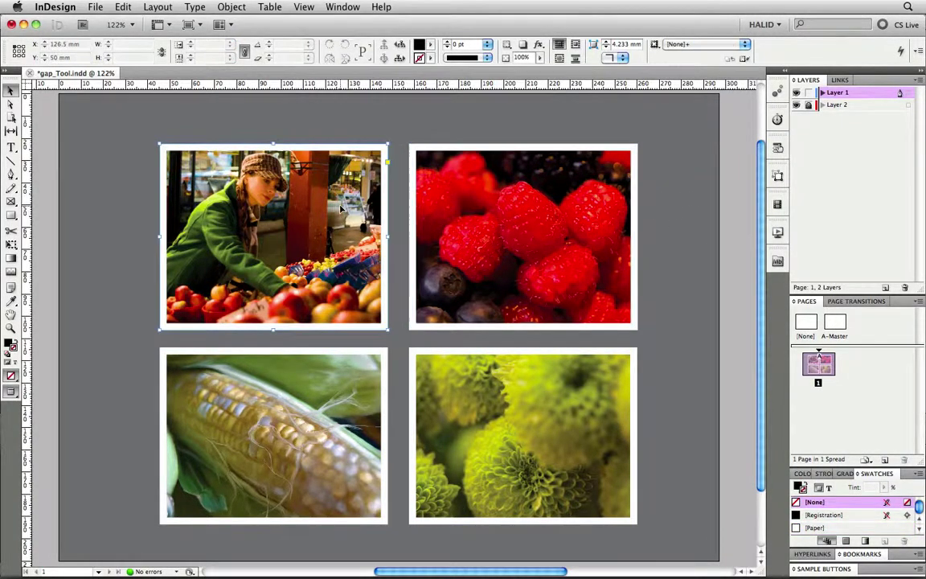
pyautogui.moveTo(387, 147)
pyautogui.mouseDown()
pyautogui.moveTo(341, 201)
pyautogui.moveTo(406, 147)
pyautogui.moveTo(352, 207)
pyautogui.moveTo(388, 178)
pyautogui.moveTo(395, 150)
pyautogui.mouseUp()
pyautogui.moveTo(398, 144); pyautogui.dragTo(375, 164)
pyautogui.press('super+z')
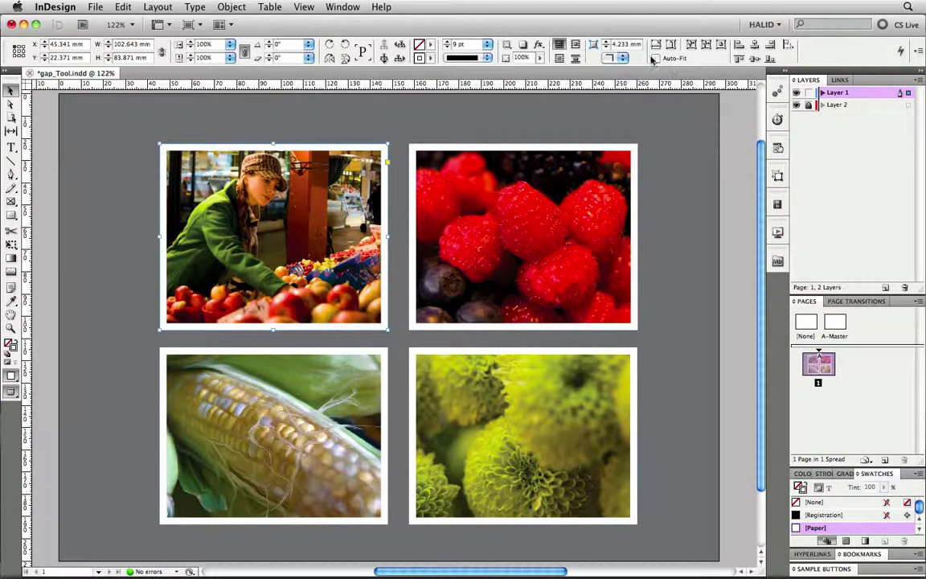
# Turn on Auto-Fit for the market photo's frame, test it by shrinking the frame from its corner, and undo the resize
pyautogui.click(655, 59)
pyautogui.moveTo(389, 144); pyautogui.dragTo(320, 210)
pyautogui.press('super+z')
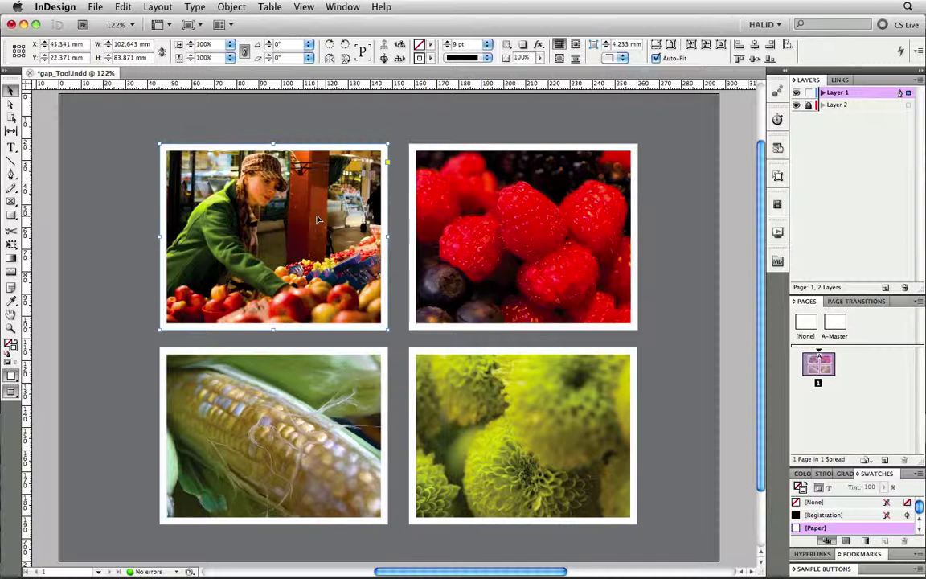
# Use the Gap tool to narrow the left photo column to about 82 mm and shorten the upper row to about 68.5 mm
pyautogui.click(9, 131)
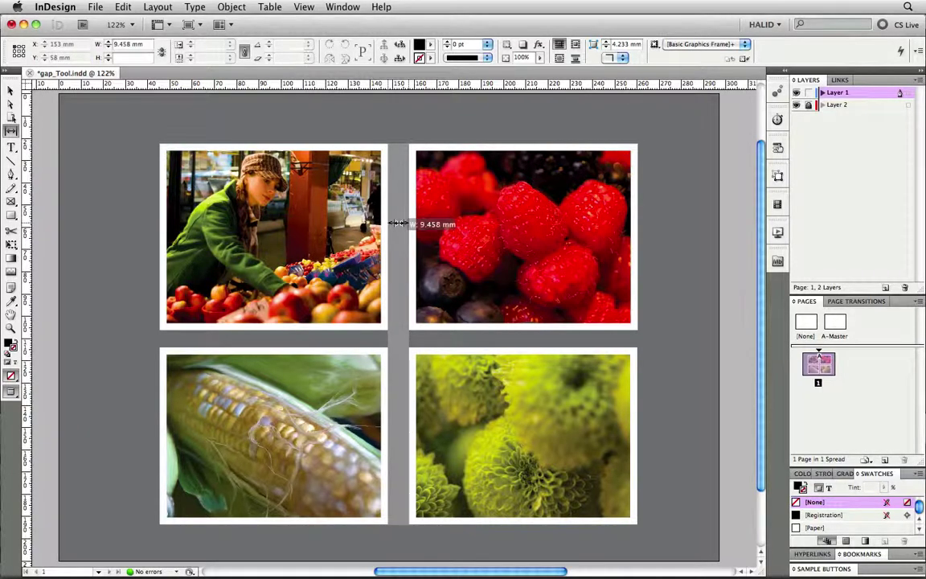
pyautogui.moveTo(398, 224); pyautogui.dragTo(446, 220)
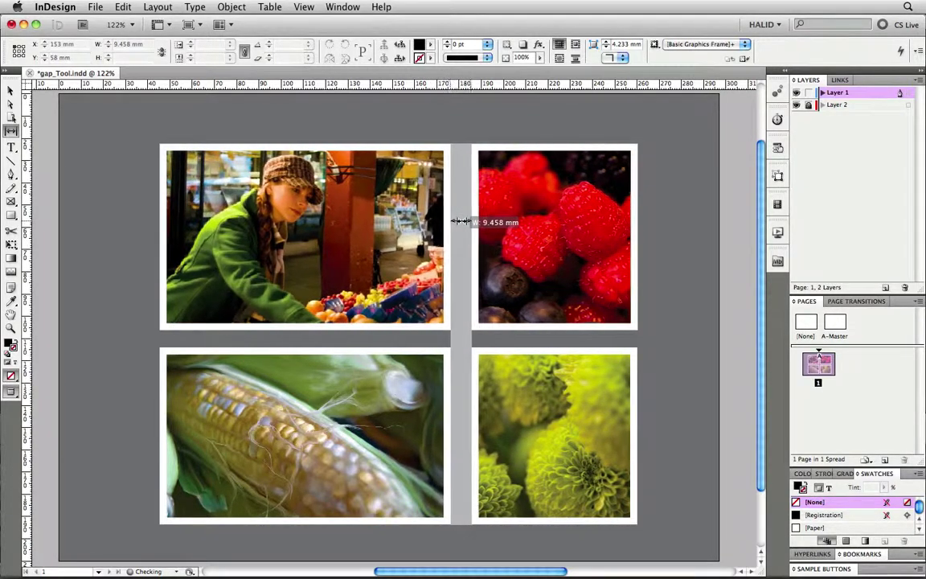
pyautogui.moveTo(463, 221); pyautogui.dragTo(465, 221)
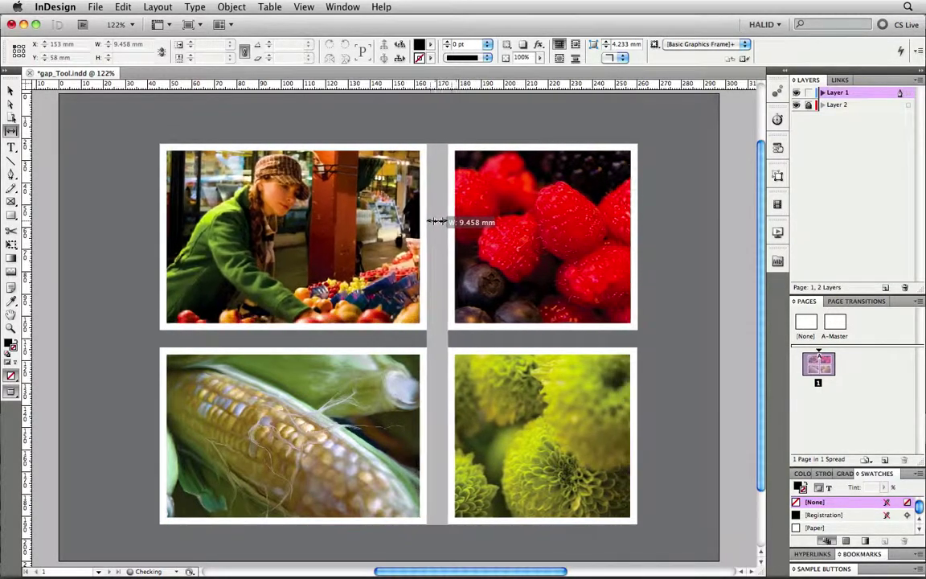
pyautogui.moveTo(422, 221); pyautogui.dragTo(351, 216)
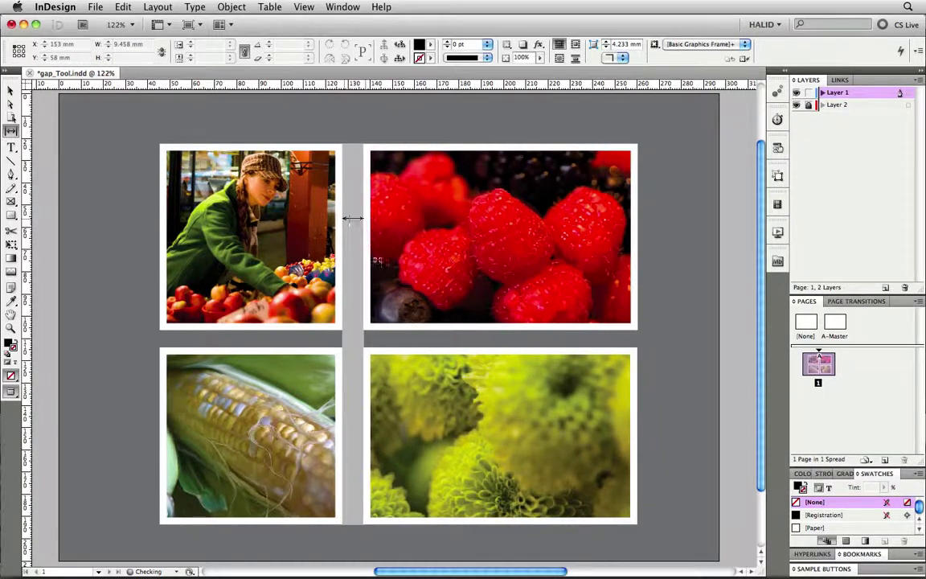
pyautogui.moveTo(439, 338); pyautogui.dragTo(438, 303)
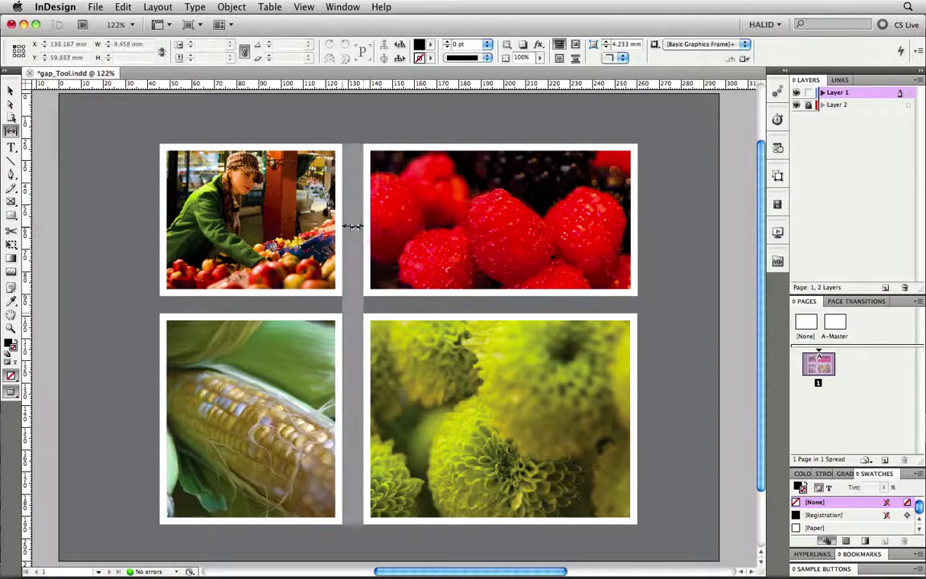
# Shift only the gap between the two upper photos to the right, making the berry frame about 90 mm wide
pyautogui.press('shift')
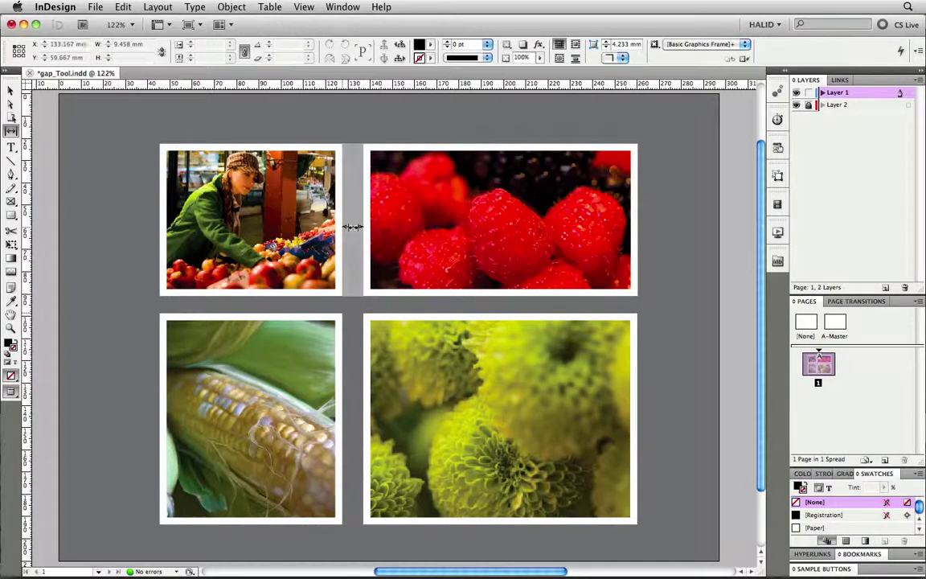
pyautogui.moveTo(352, 226); pyautogui.dragTo(426, 222)
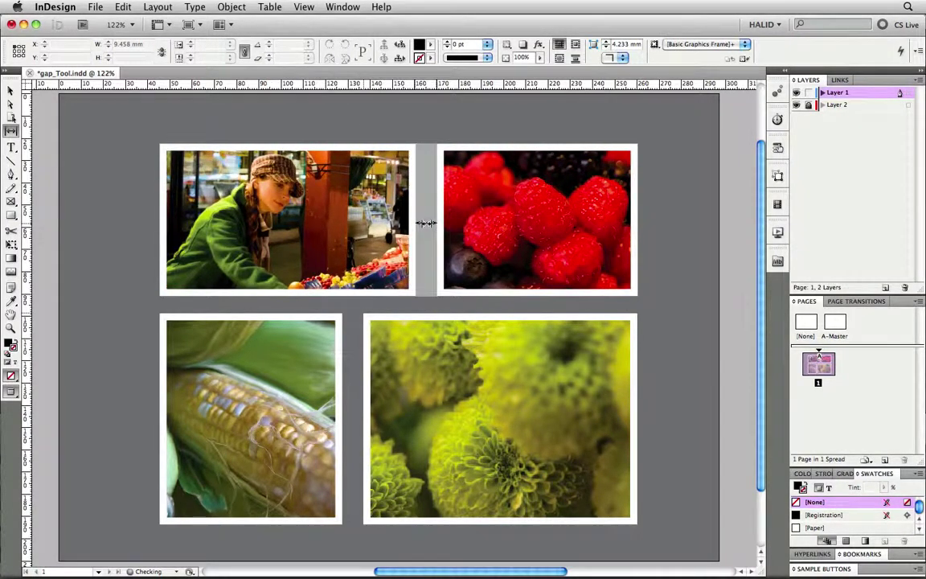
# Round the berry frame's corners to about 14.5 mm, and make its upper-left and lower-right corners square again
pyautogui.click(11, 89)
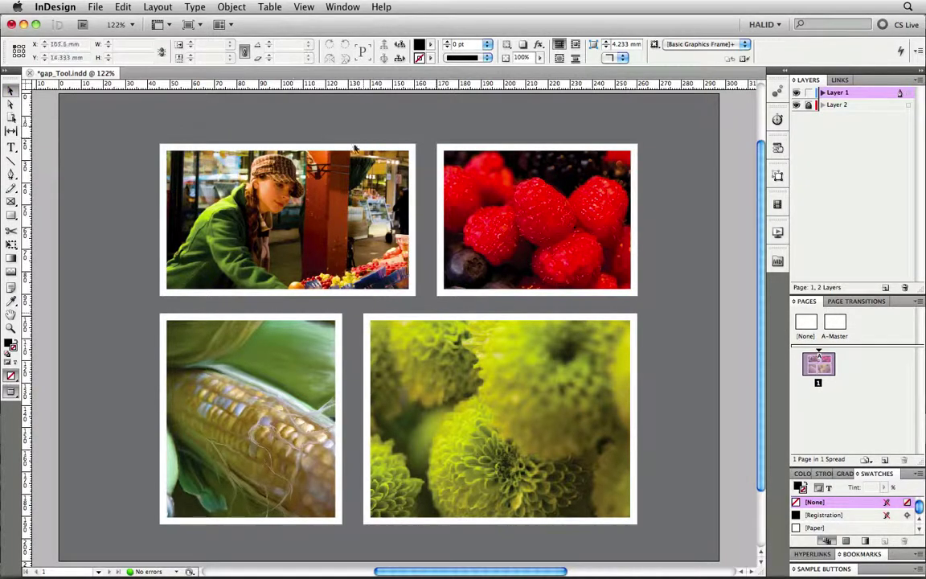
pyautogui.click(537, 217)
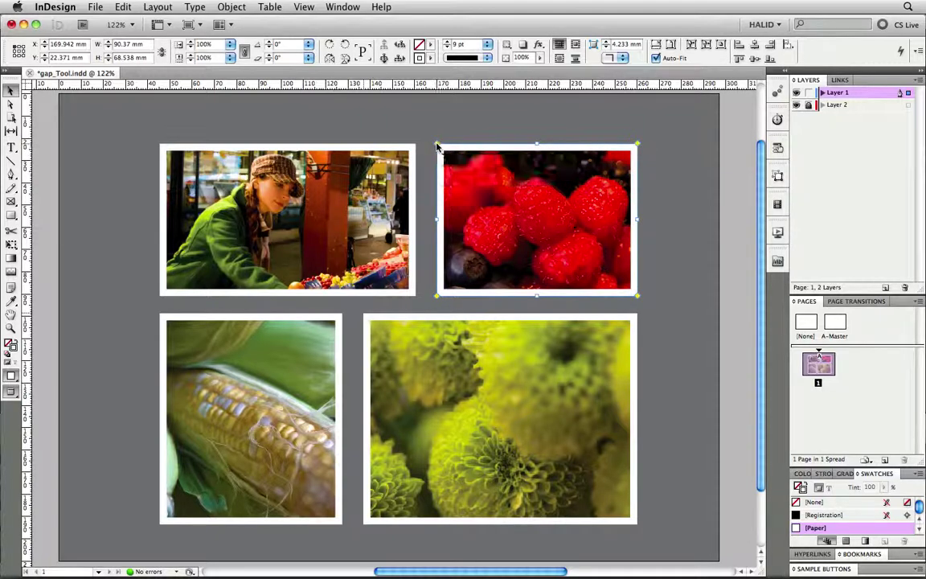
pyautogui.moveTo(437, 145); pyautogui.dragTo(473, 146)
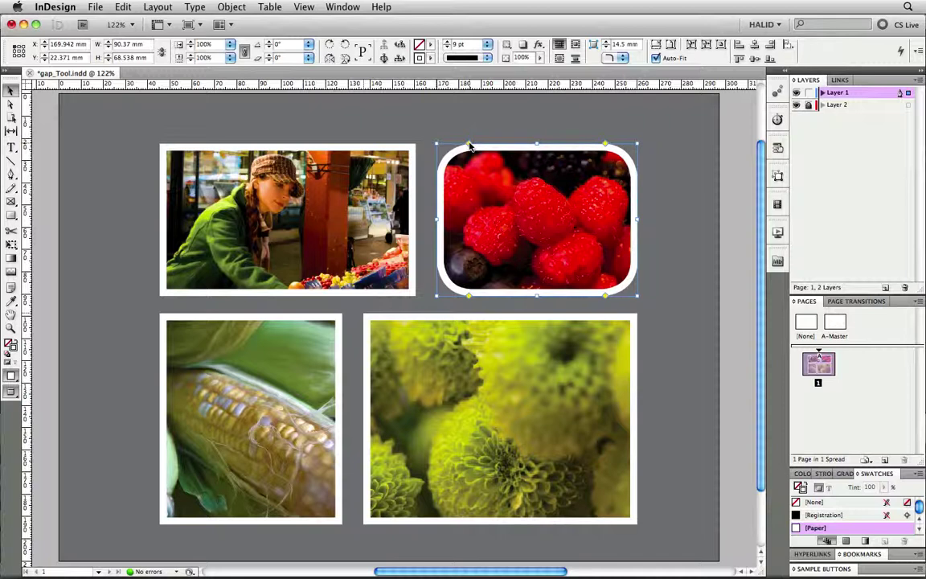
pyautogui.moveTo(470, 146); pyautogui.dragTo(435, 145)
pyautogui.moveTo(605, 299); pyautogui.dragTo(668, 300)
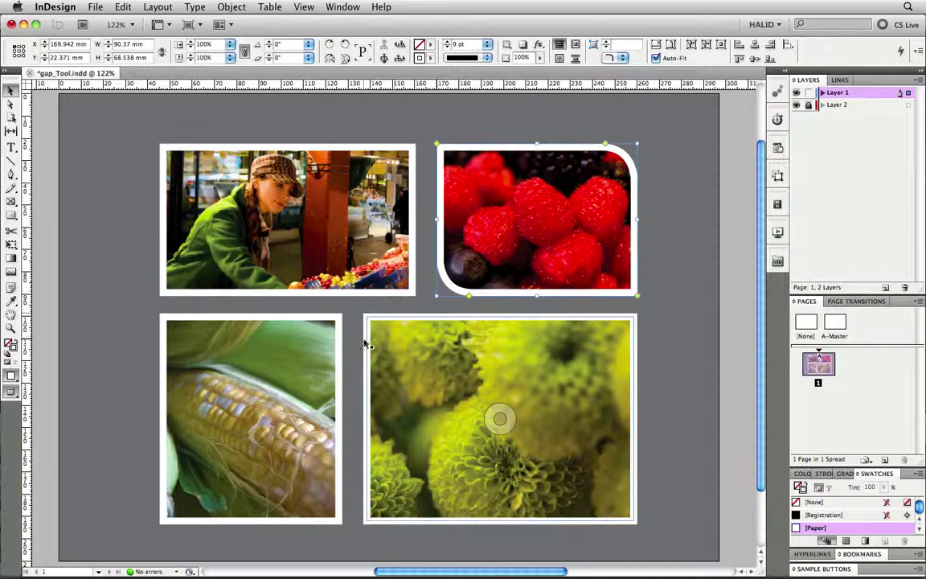
# Round the corn frame's corners to about 15.5 mm, and make its upper-left and lower-right corners square again
pyautogui.click(334, 328)
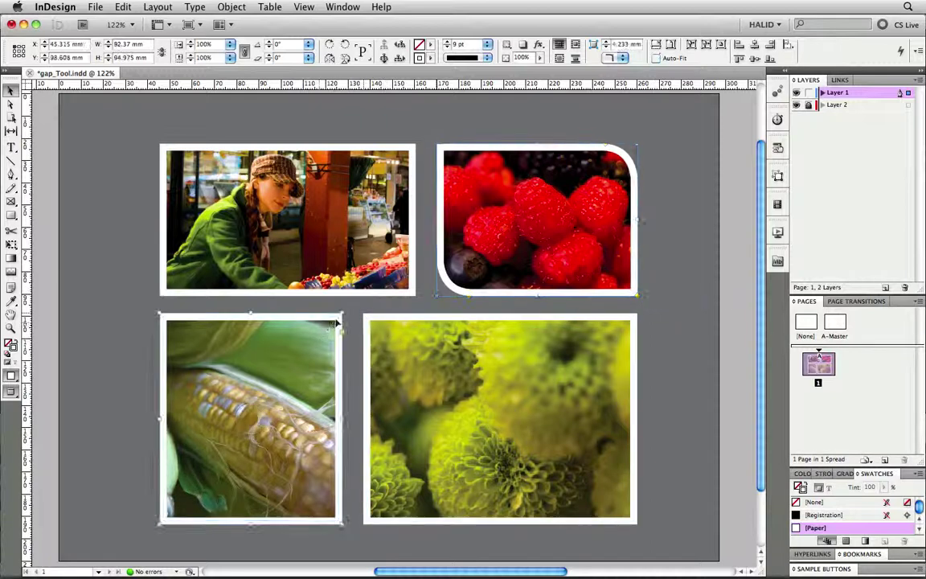
pyautogui.click(342, 334)
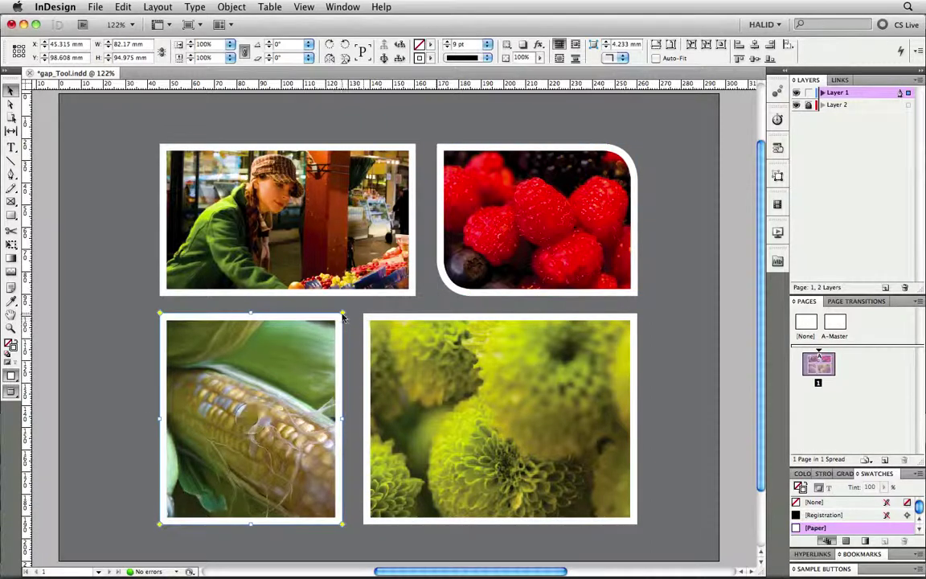
pyautogui.moveTo(344, 314); pyautogui.dragTo(312, 317)
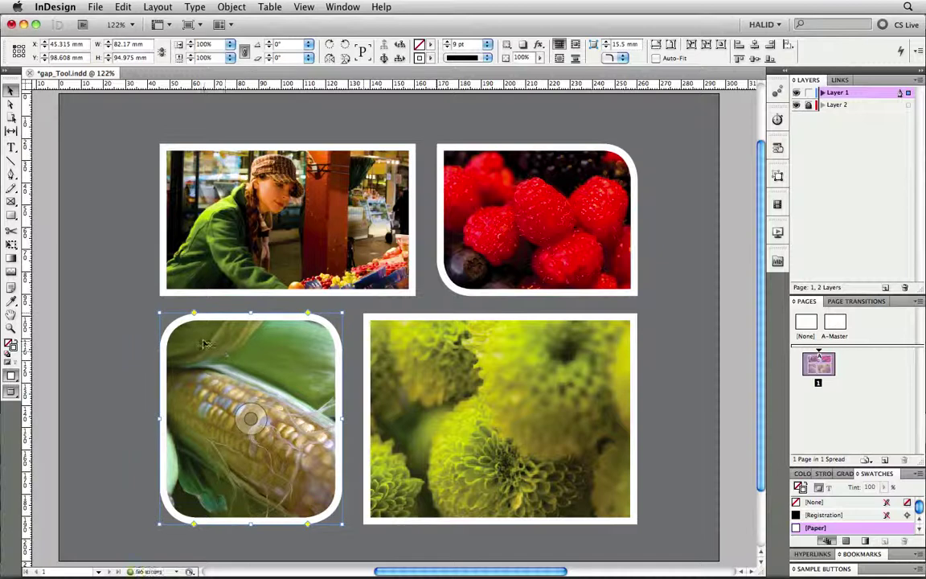
pyautogui.moveTo(194, 315); pyautogui.dragTo(159, 314)
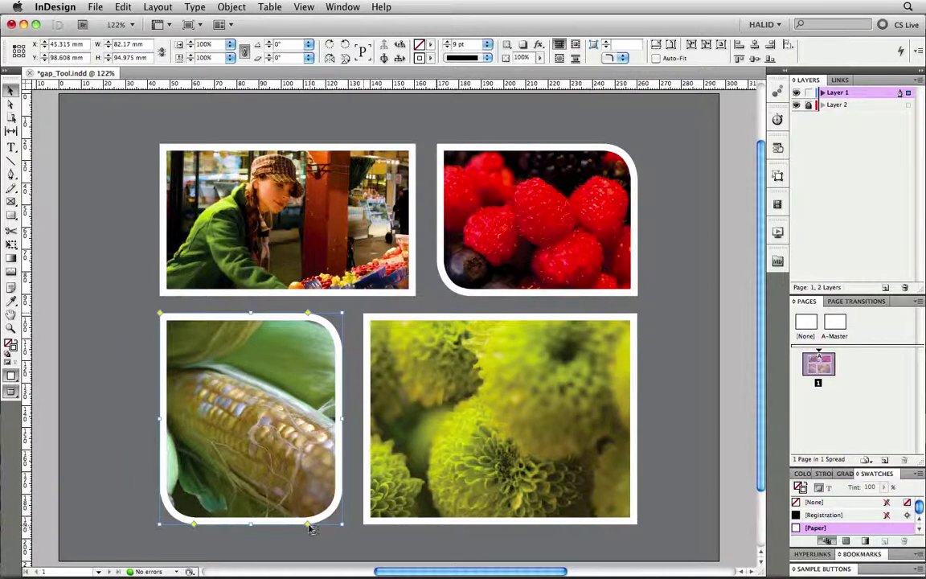
pyautogui.moveTo(312, 528); pyautogui.dragTo(366, 528)
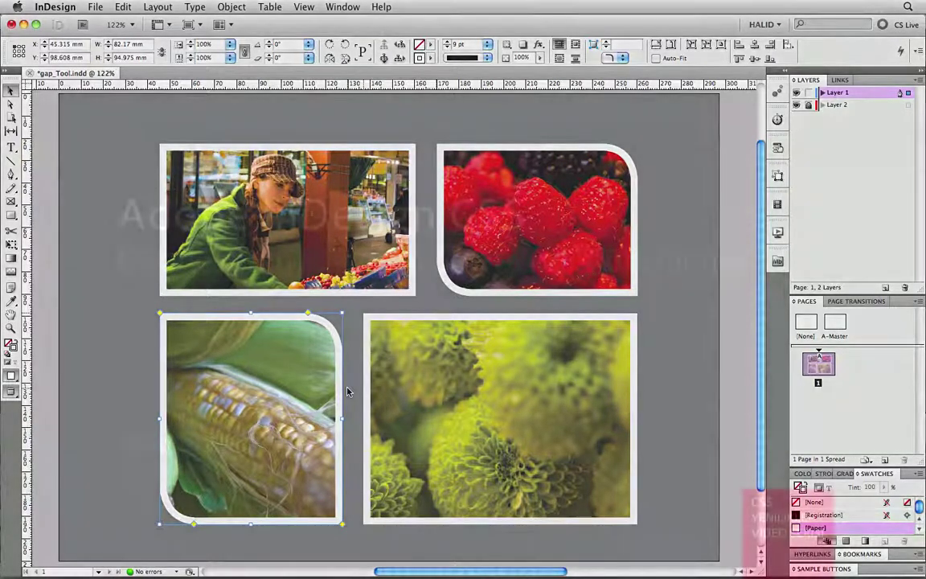